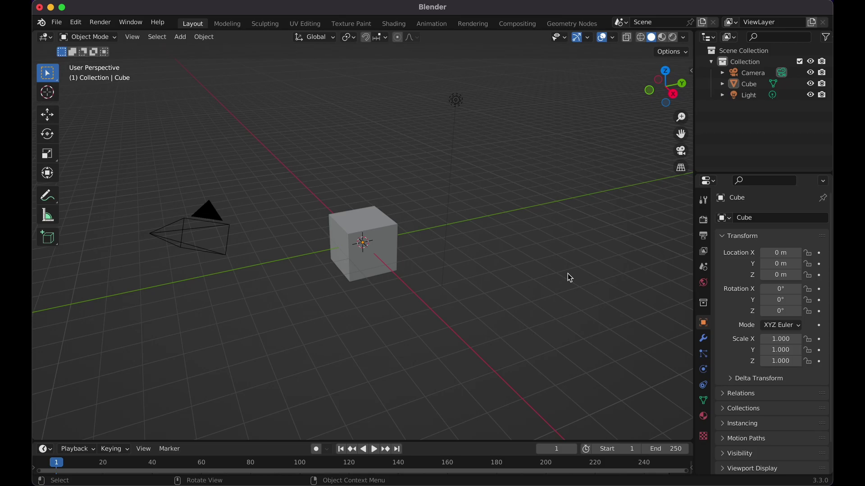
Load the eye photo into an Image Texture feeding the cube material's Base Color
{"action": "left_click", "coordinate": [382, 234]}
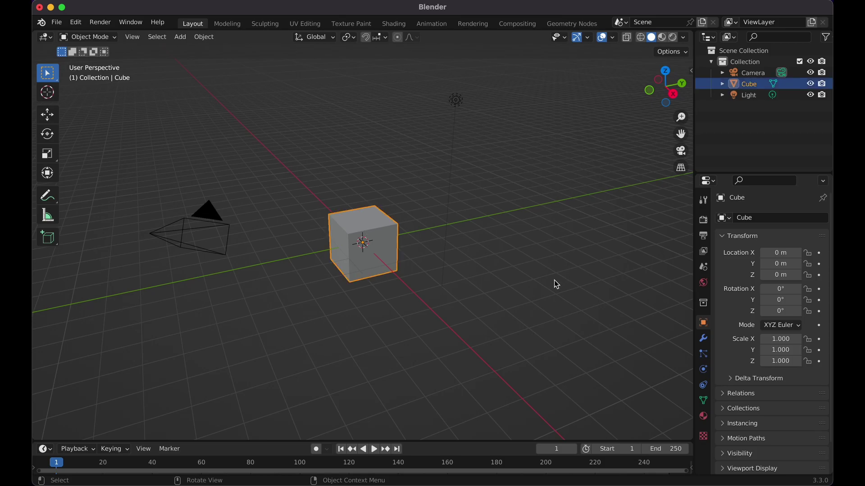
{"action": "left_click", "coordinate": [704, 417]}
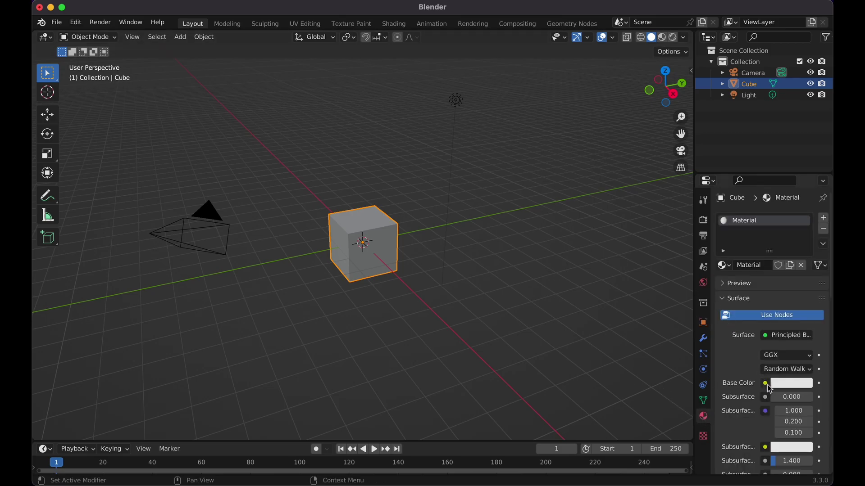
{"action": "left_click", "coordinate": [767, 385]}
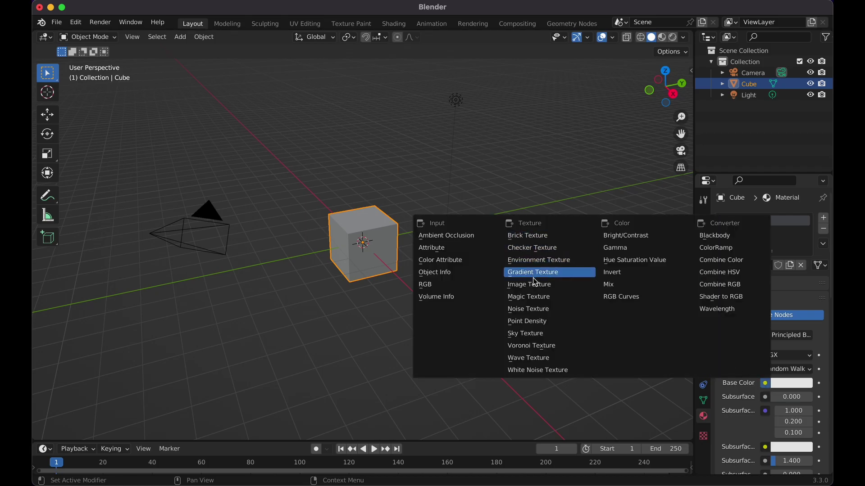
{"action": "left_click", "coordinate": [539, 290]}
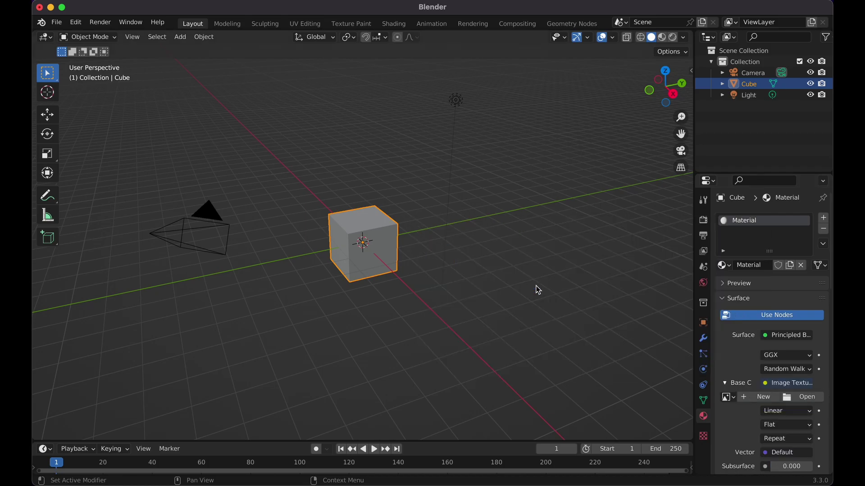
{"action": "left_click", "coordinate": [803, 397]}
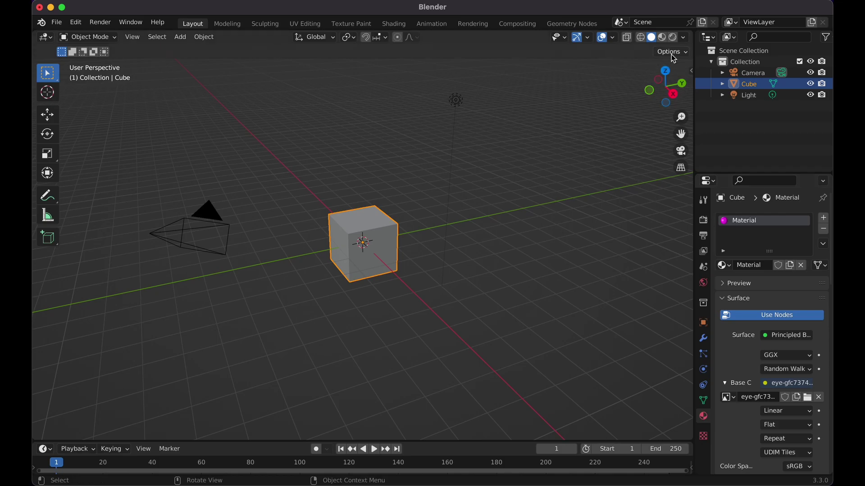
Set the viewport to material preview and change the render engine from Eevee to Cycles
{"action": "left_click", "coordinate": [673, 37]}
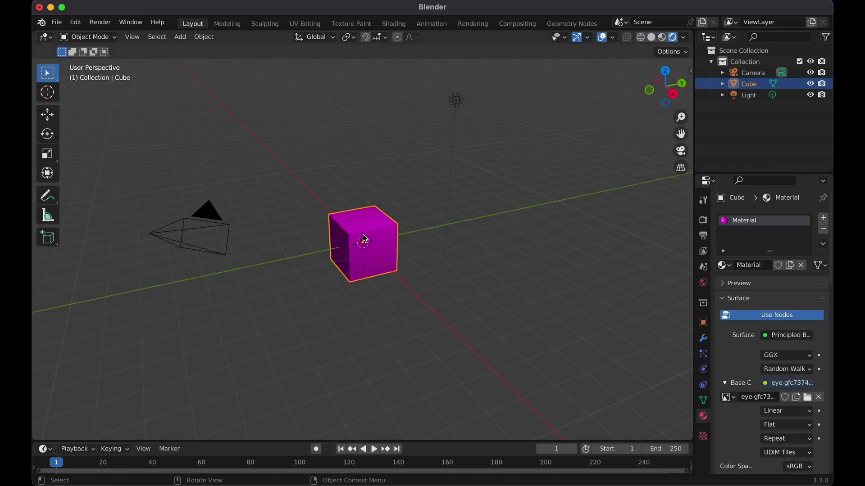
{"action": "left_click", "coordinate": [703, 220]}
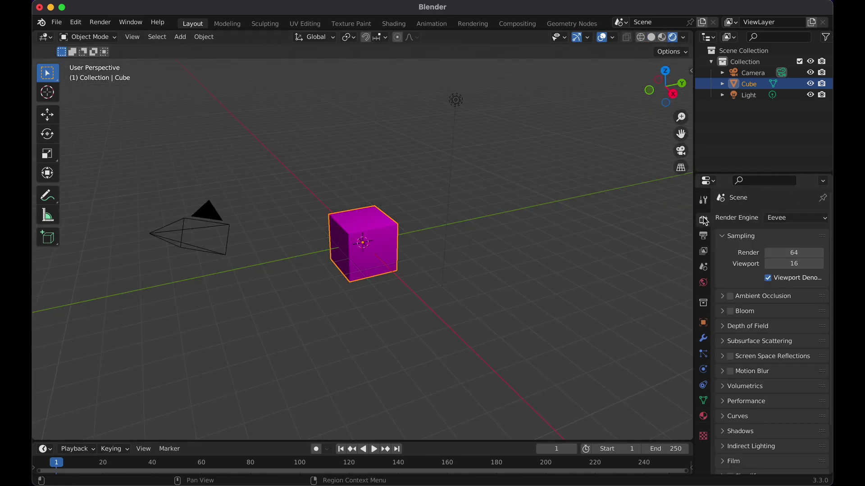
{"action": "left_click", "coordinate": [789, 217]}
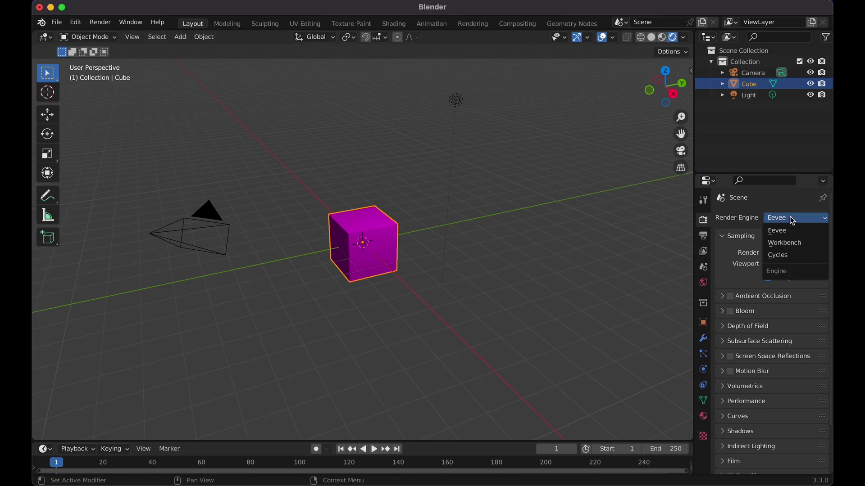
{"action": "left_click", "coordinate": [783, 256]}
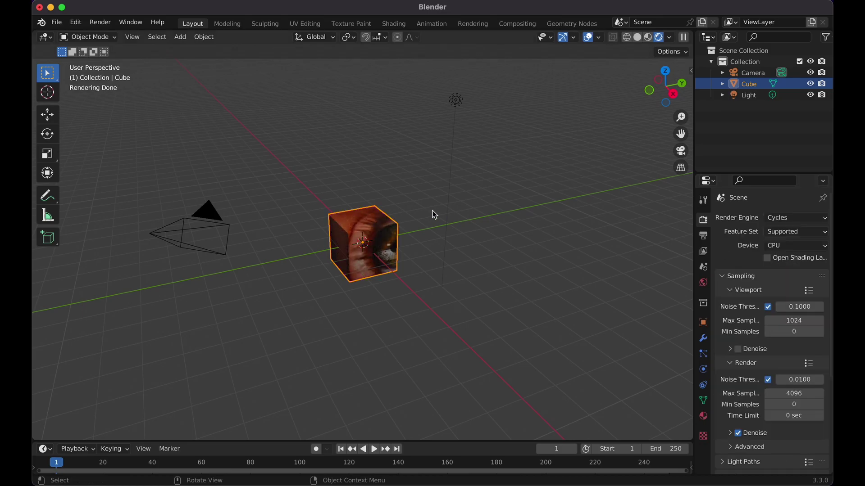
Switch to the UV Editing workspace with Rendered shading and all cube faces deselected
{"action": "left_click", "coordinate": [305, 24]}
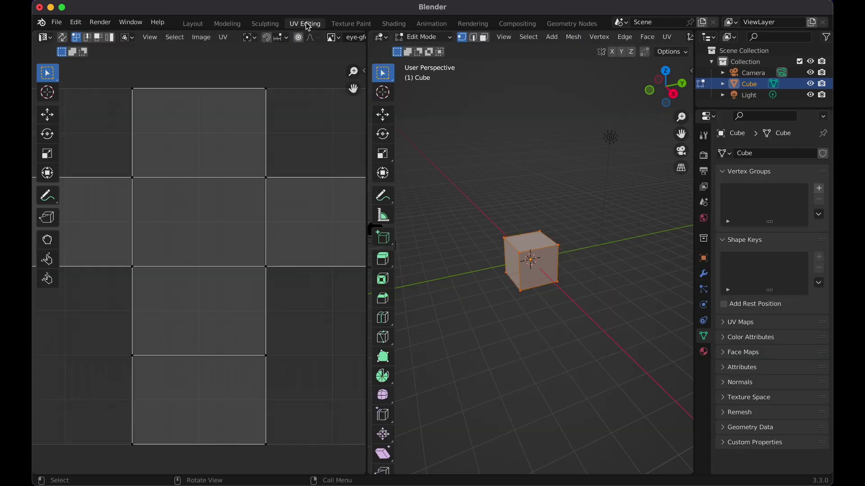
{"action": "scroll", "coordinate": [180, 235], "scroll_direction": "down", "scroll_amount": 1}
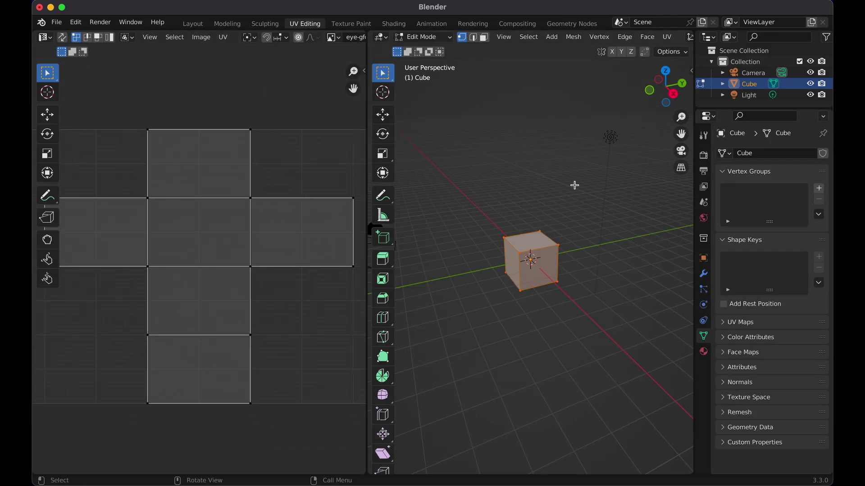
{"action": "scroll", "coordinate": [661, 37], "scroll_direction": "down", "scroll_amount": 5}
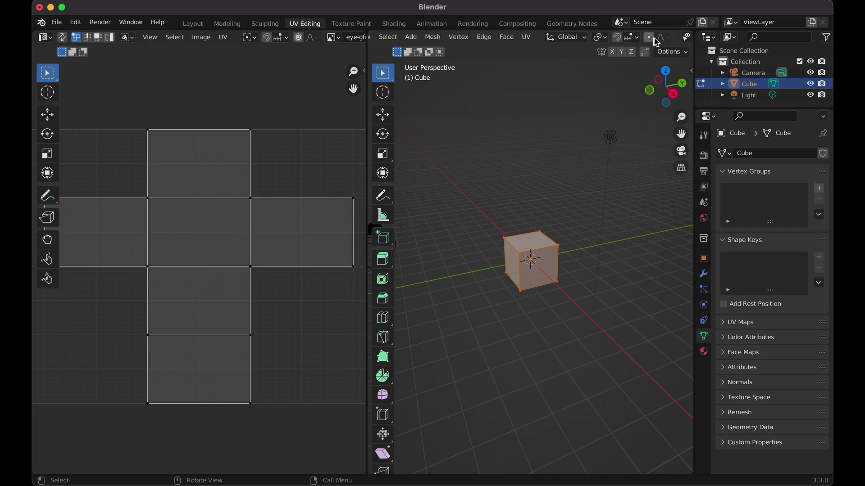
{"action": "left_click", "coordinate": [683, 38]}
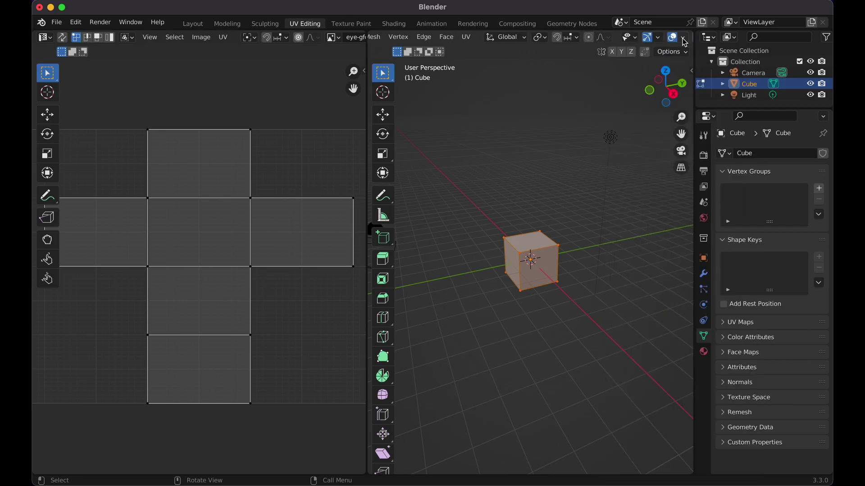
{"action": "scroll", "coordinate": [685, 40], "scroll_direction": "down", "scroll_amount": 3}
{"action": "left_click", "coordinate": [673, 37]}
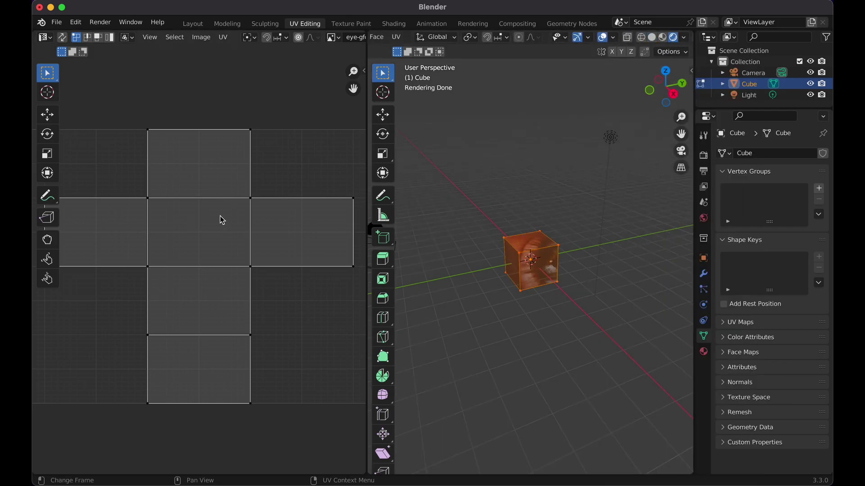
{"action": "scroll", "coordinate": [246, 222], "scroll_direction": "down", "scroll_amount": 2}
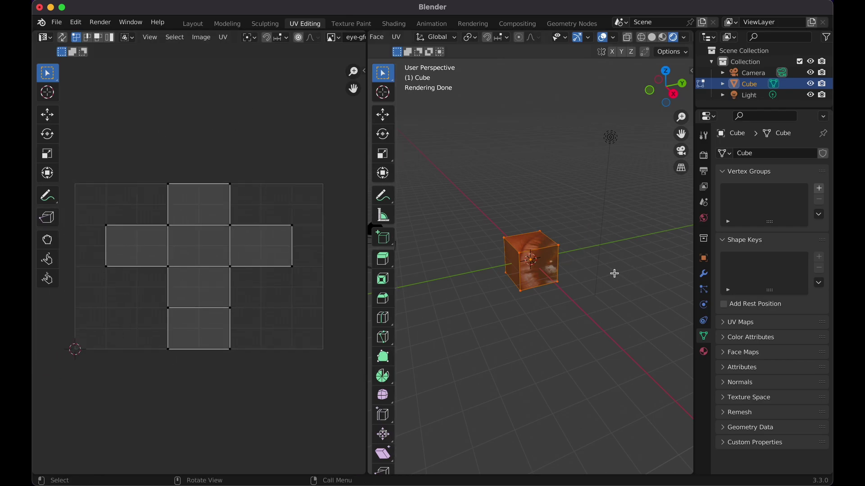
{"action": "left_click", "coordinate": [576, 207]}
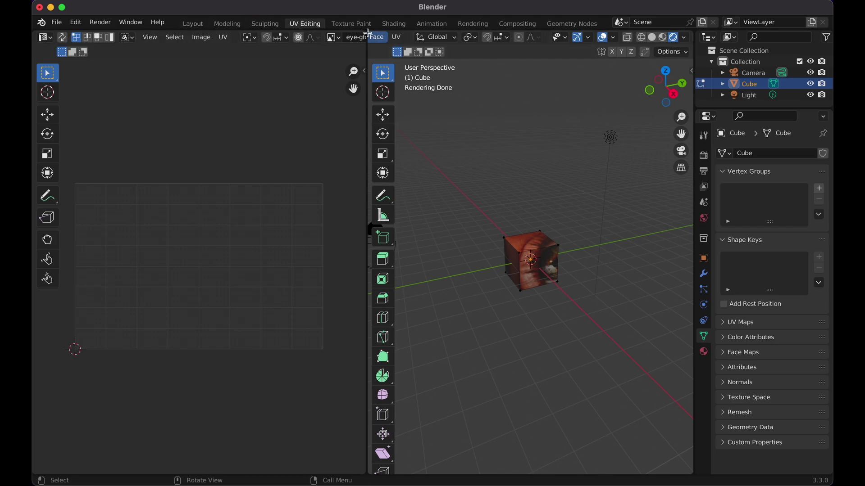
Merge the UV editor into the 3D viewport, unlink the eye image, and return to Object Mode
{"action": "left_click_drag", "start_coordinate": [367, 31], "coordinate": [180, 180]}
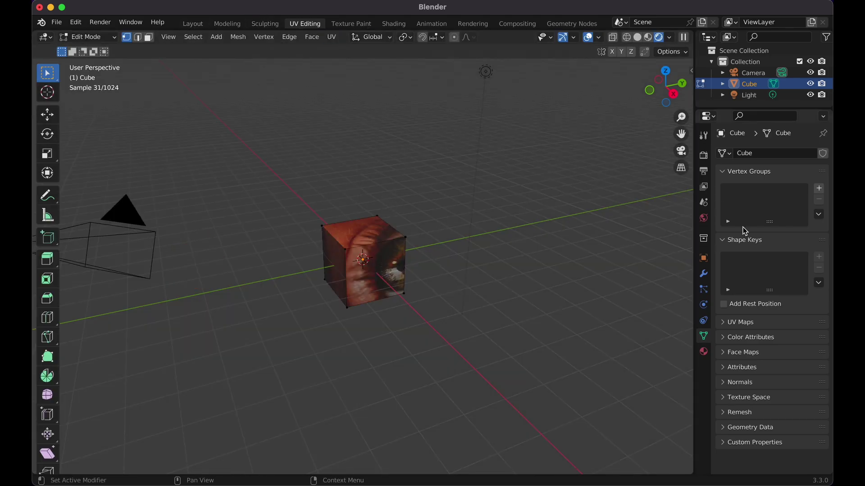
{"action": "left_click", "coordinate": [703, 155]}
{"action": "left_click", "coordinate": [703, 351]}
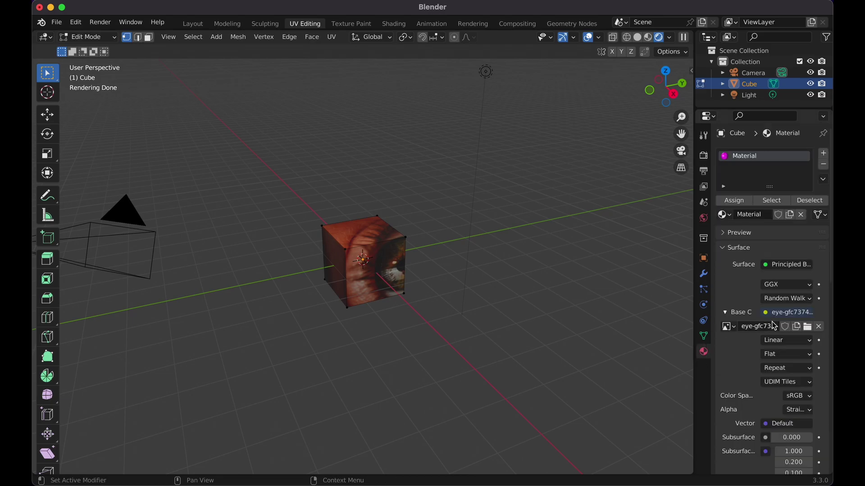
{"action": "left_click", "coordinate": [819, 328]}
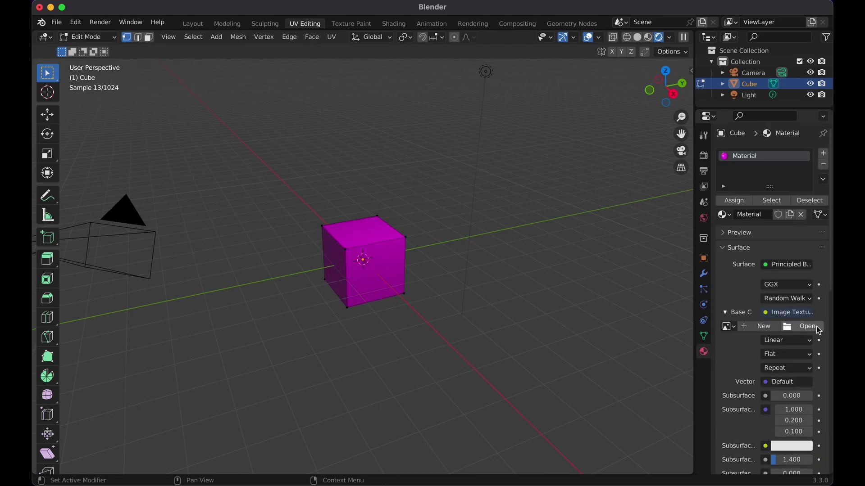
{"action": "key", "text": "Tab"}
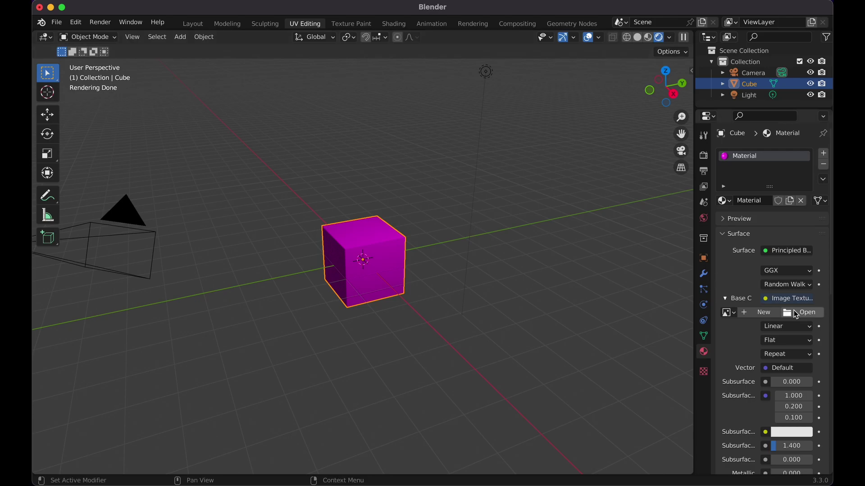
Add the eye photo as a Background image empty and clear its rotation so it lies flat
{"action": "key", "text": "shift+a"}
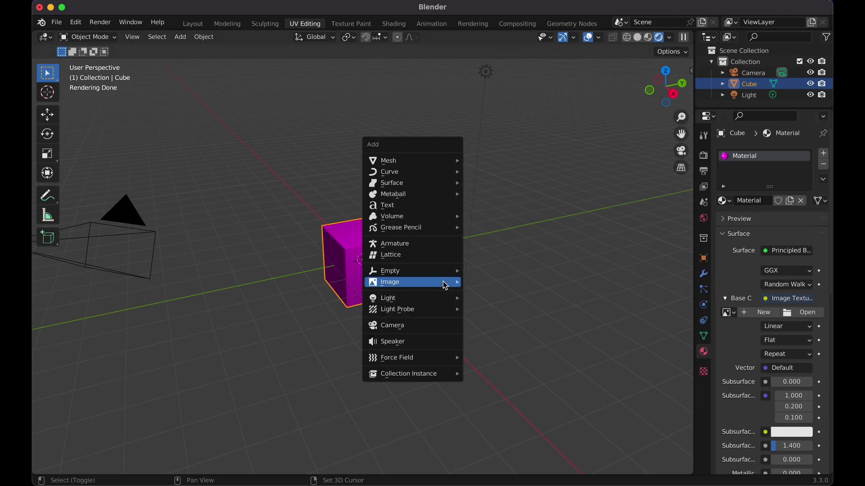
{"action": "mouse_move", "coordinate": [445, 285]}
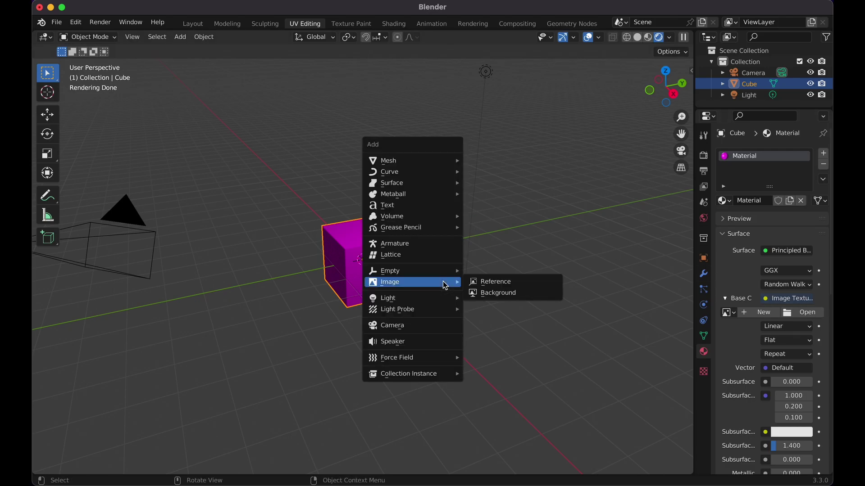
{"action": "left_click", "coordinate": [495, 294]}
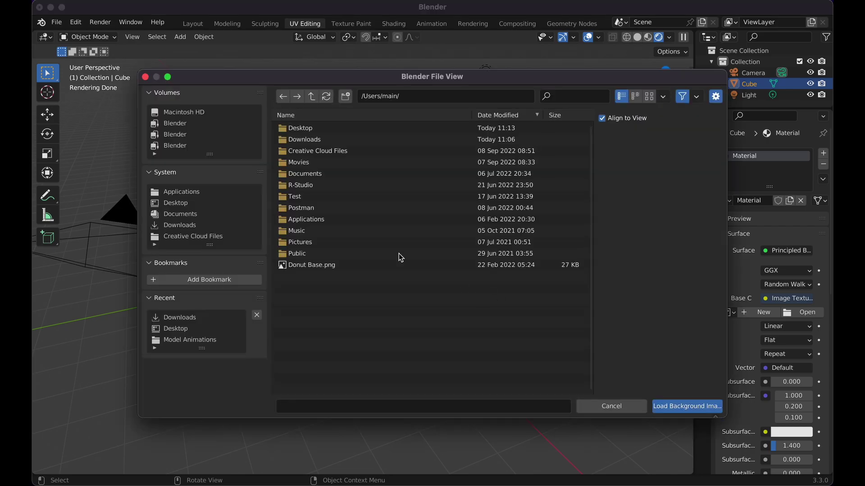
{"action": "double_click", "coordinate": [404, 265]}
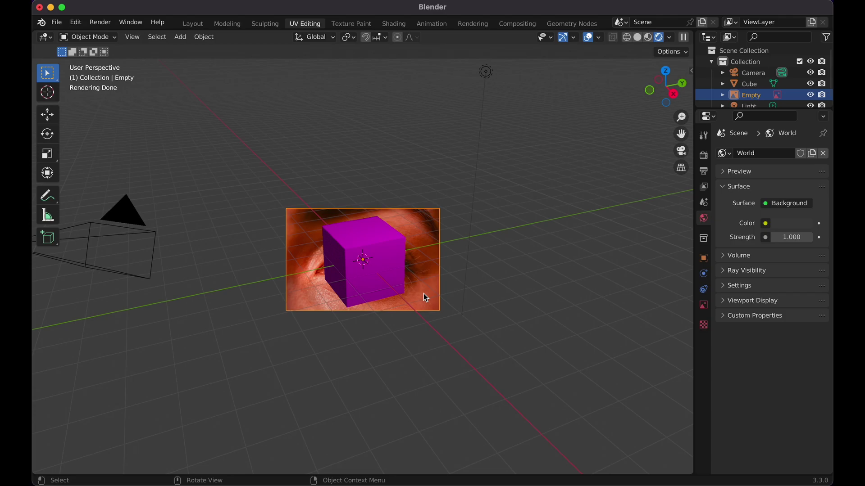
{"action": "key", "text": "alt+r"}
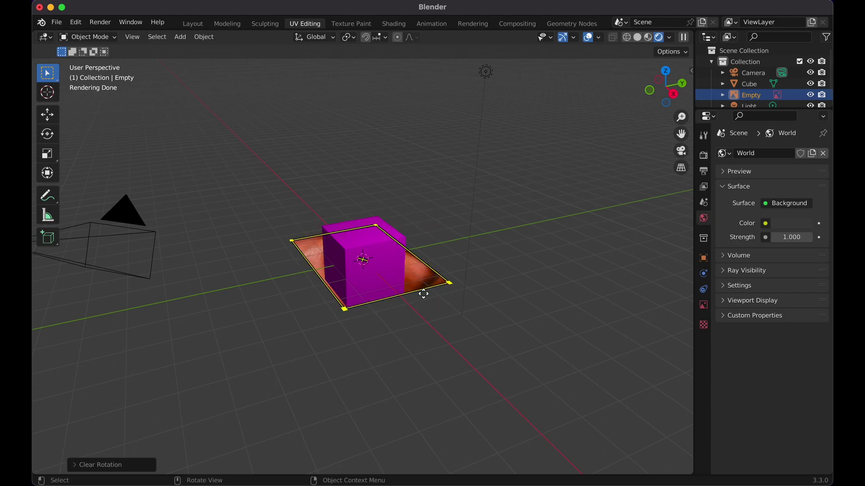
Move the eye image empty off the cube, reselect it, and hide it
{"action": "key", "text": "g"}
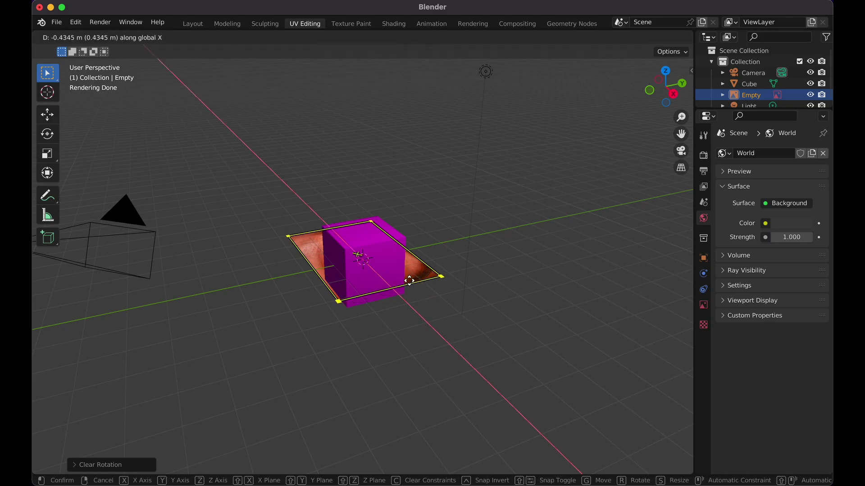
{"action": "left_click", "coordinate": [340, 182]}
{"action": "left_click", "coordinate": [361, 160]}
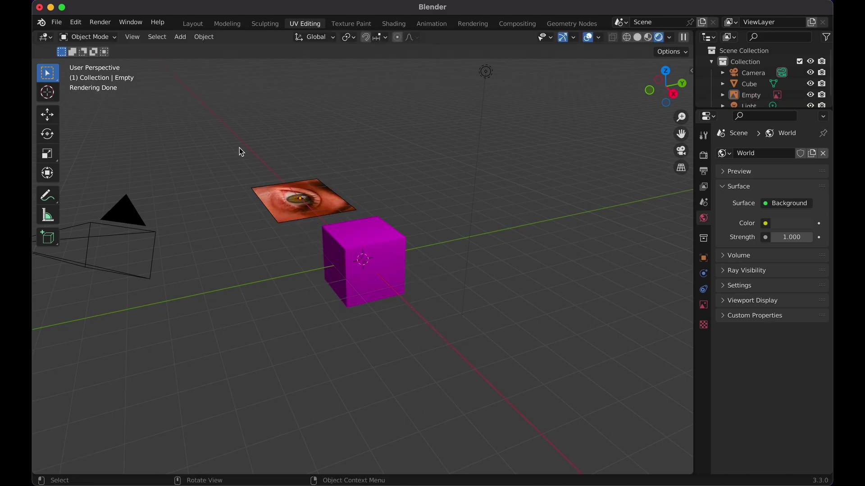
{"action": "left_click_drag", "start_coordinate": [239, 149], "coordinate": [335, 210]}
{"action": "key", "text": "h"}
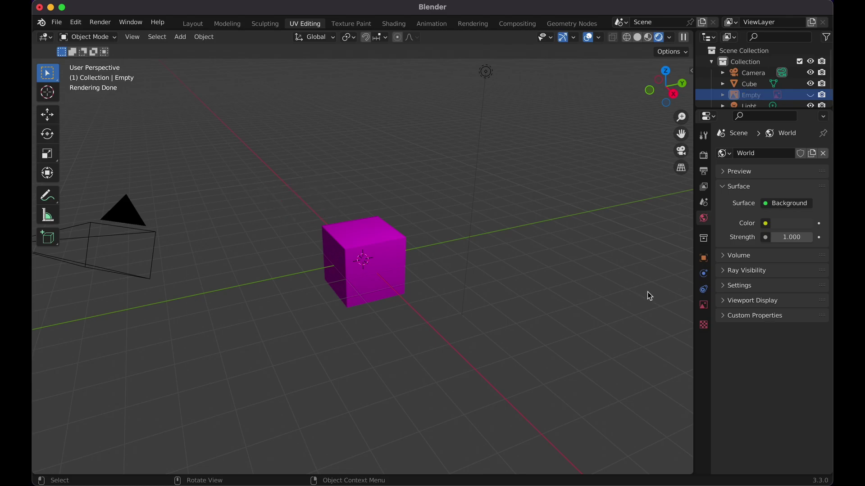
Set the cube's Base Color image back to eye-gfc737418a_1920.jpg
{"action": "left_click", "coordinate": [389, 260]}
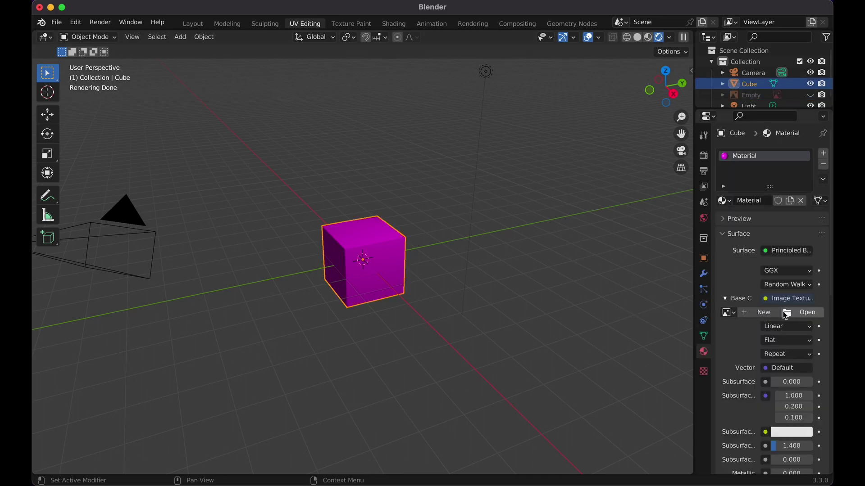
{"action": "left_click", "coordinate": [736, 314]}
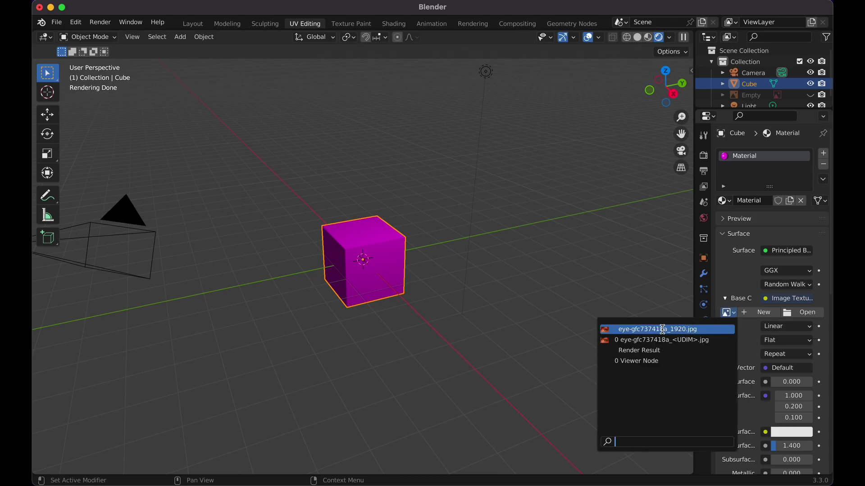
{"action": "left_click", "coordinate": [701, 331]}
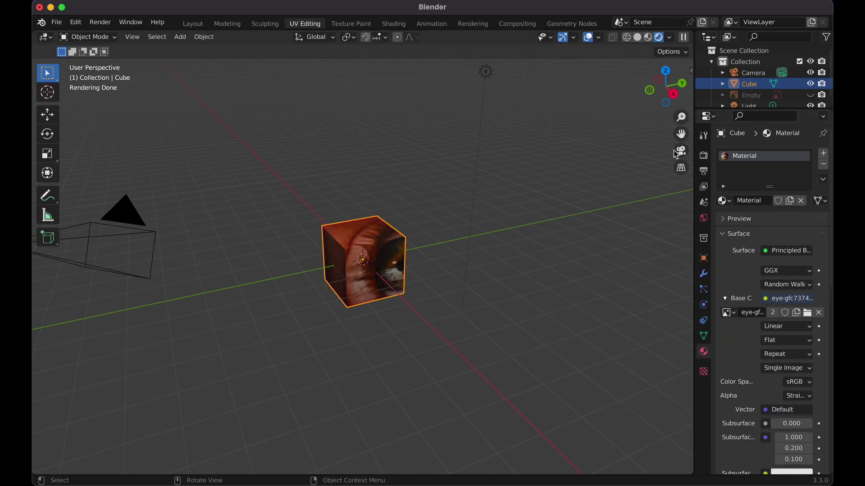
Switch the render engine to Eevee and split the 3D view into two side-by-side views
{"action": "left_click", "coordinate": [703, 155]}
{"action": "left_click", "coordinate": [796, 155]}
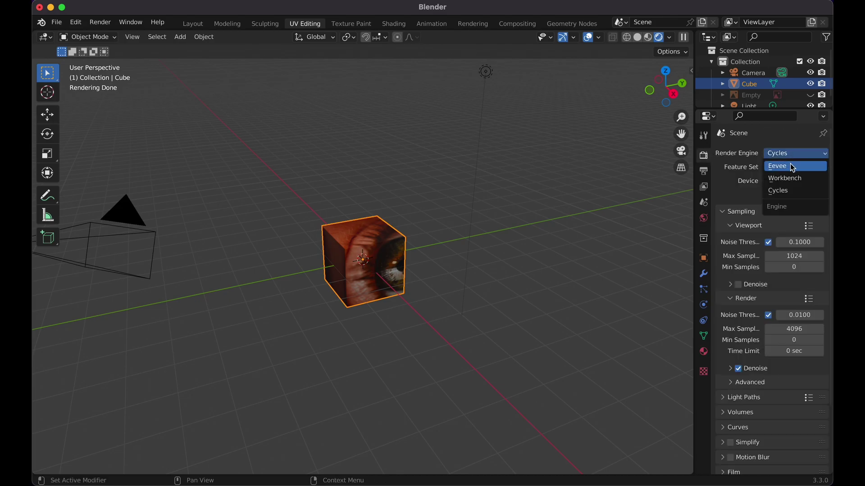
{"action": "left_click", "coordinate": [789, 166]}
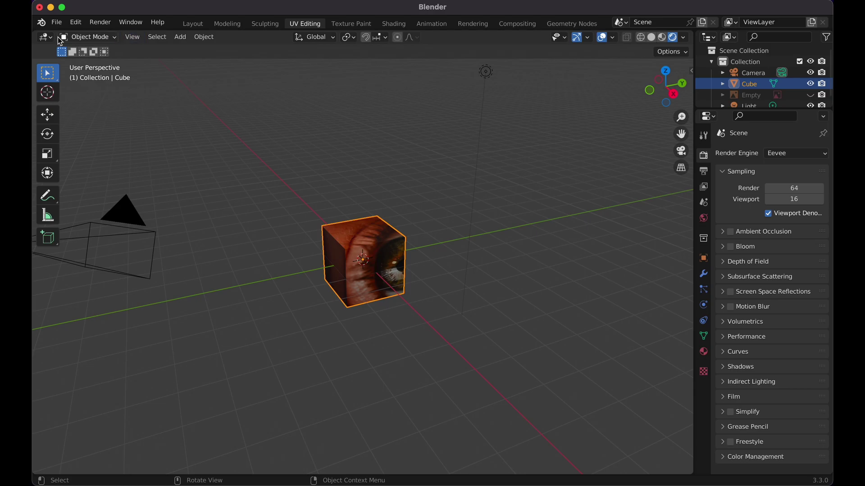
{"action": "left_click_drag", "start_coordinate": [34, 36], "coordinate": [341, 57]}
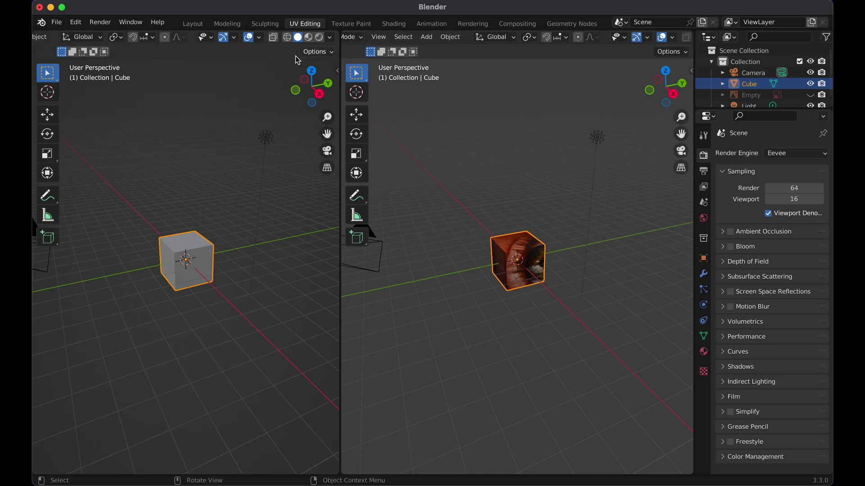
Change the left half's editor type to UV Editor
{"action": "scroll", "coordinate": [61, 41], "scroll_direction": "left", "scroll_amount": 5}
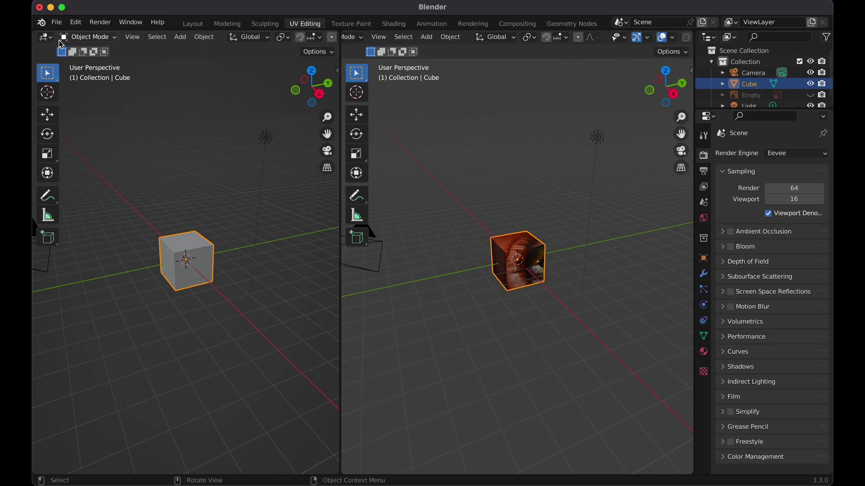
{"action": "left_click", "coordinate": [49, 39]}
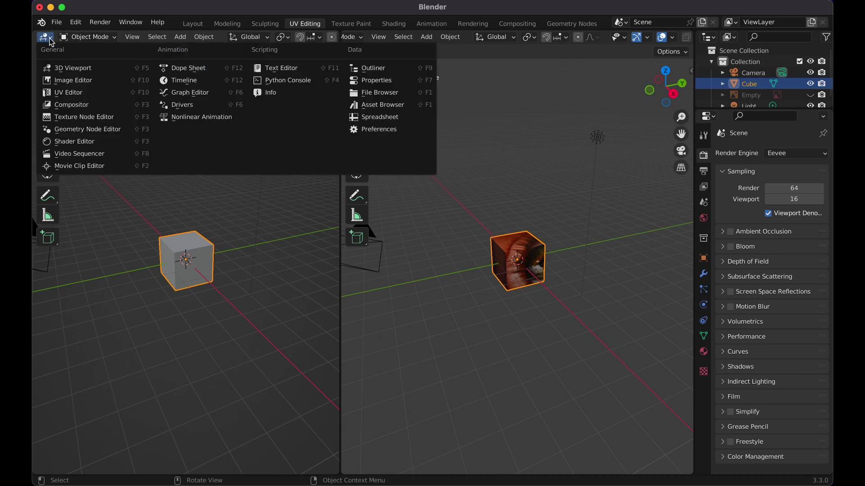
{"action": "left_click", "coordinate": [72, 95]}
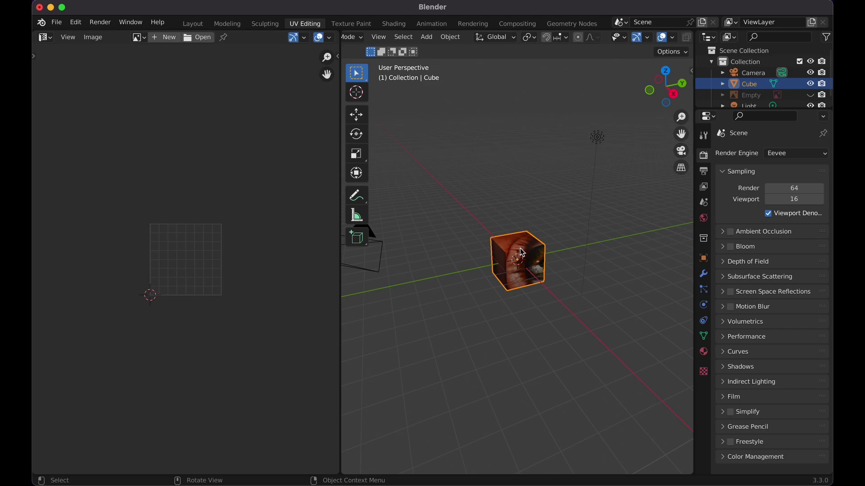
Enter Edit Mode, select the whole cube mesh, and box-select all its UV faces
{"action": "key", "text": "Tab"}
{"action": "key", "text": "a"}
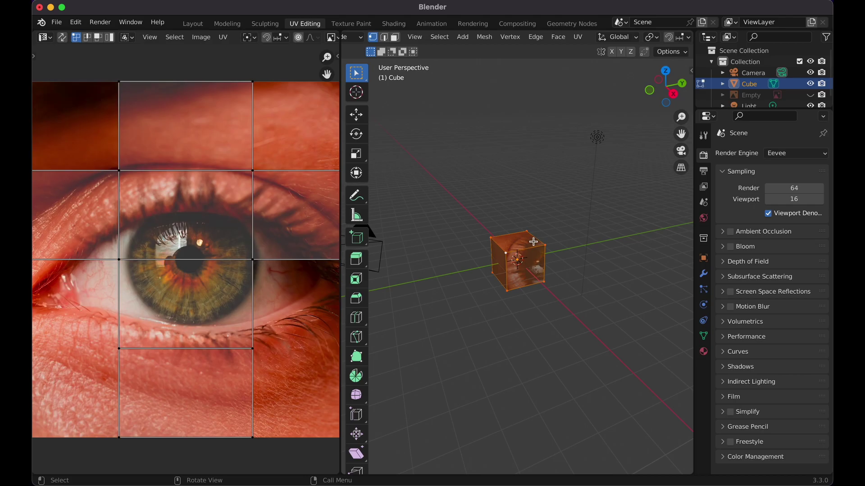
{"action": "scroll", "coordinate": [189, 207], "scroll_direction": "down", "scroll_amount": 3}
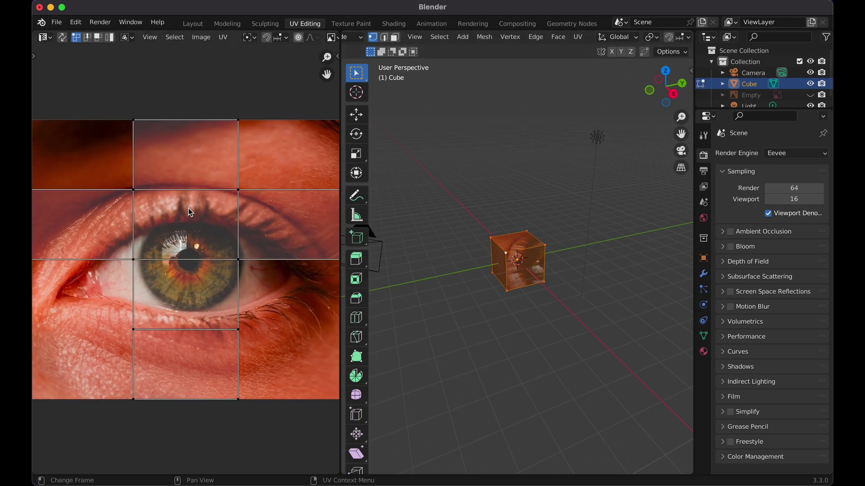
{"action": "scroll", "coordinate": [189, 212], "scroll_direction": "down", "scroll_amount": 1}
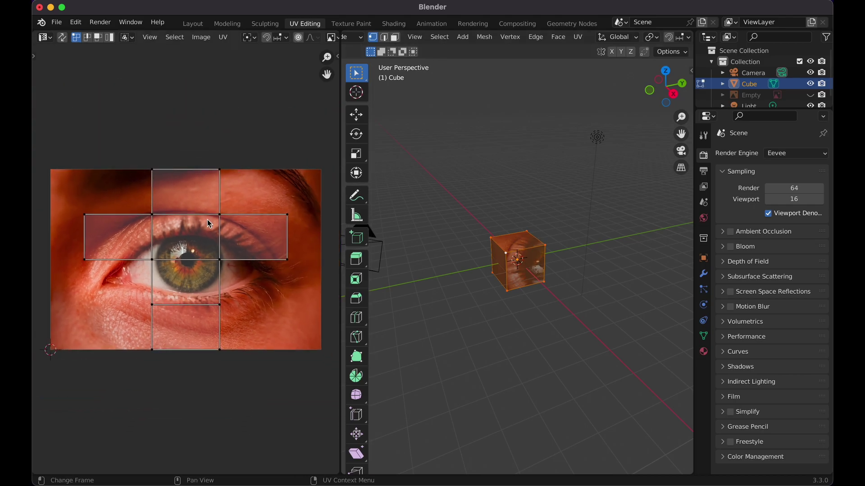
{"action": "left_click_drag", "start_coordinate": [59, 133], "coordinate": [329, 401]}
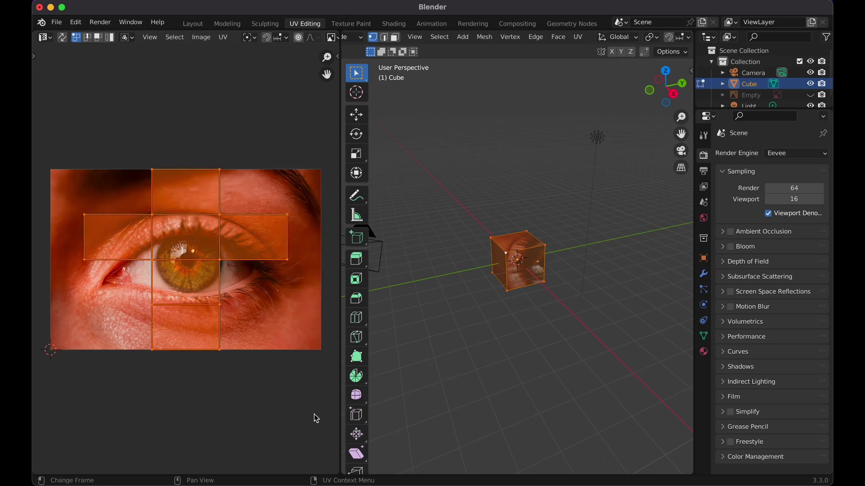
Move the UV layout, scale it about 2×, and settle it over the eye photo
{"action": "key", "text": "g"}
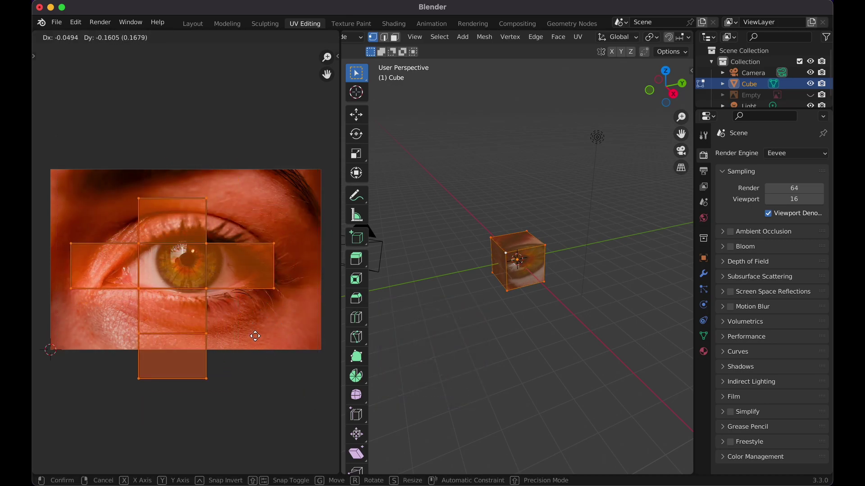
{"action": "left_click", "coordinate": [263, 331]}
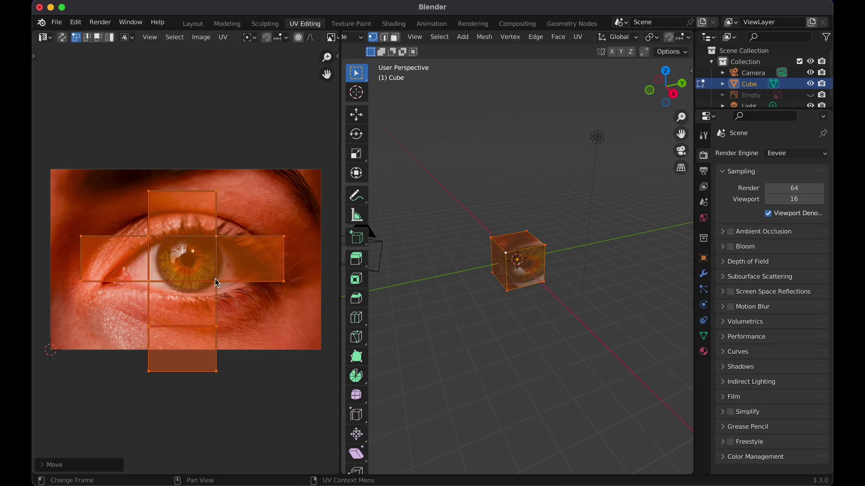
{"action": "key", "text": "s"}
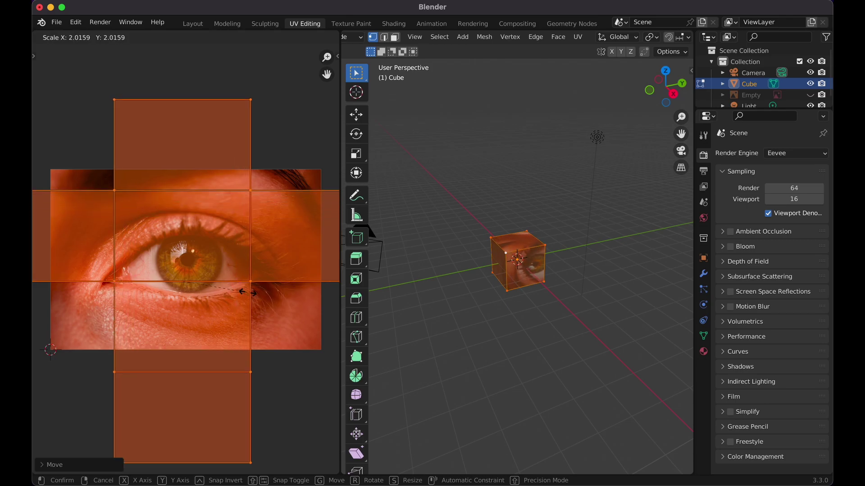
{"action": "left_click", "coordinate": [285, 308]}
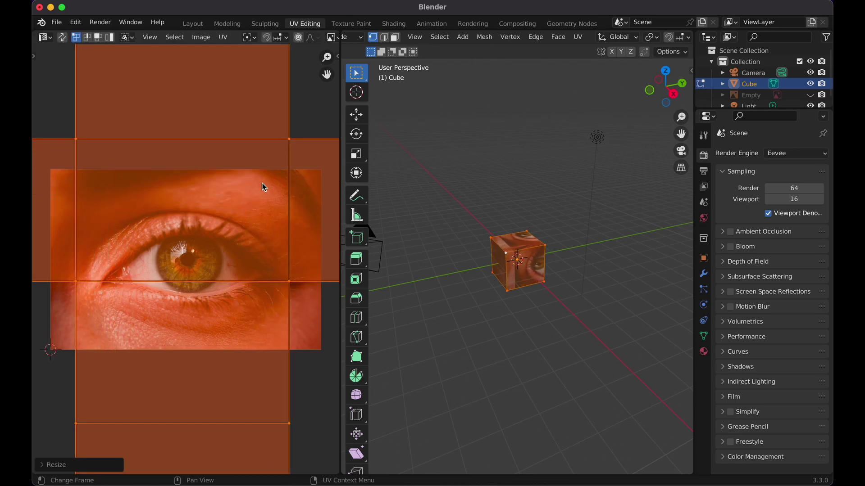
{"action": "key", "text": "g"}
{"action": "left_click", "coordinate": [265, 245]}
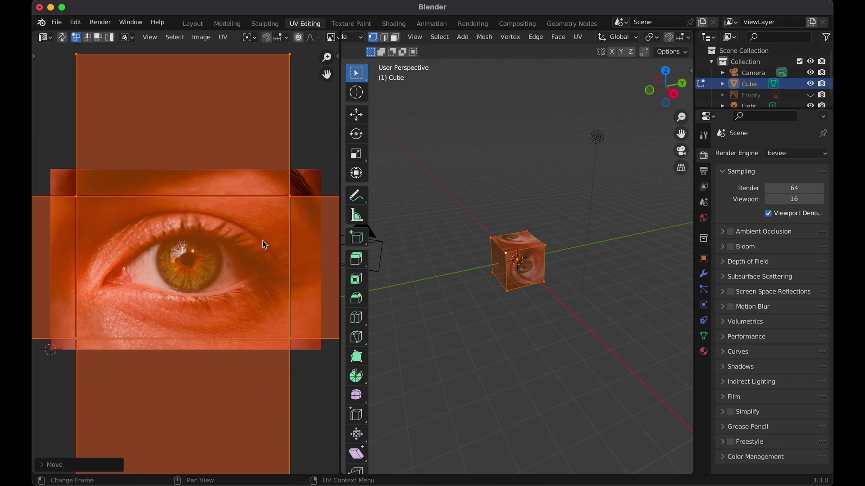
{"action": "left_click", "coordinate": [580, 218]}
{"action": "scroll", "coordinate": [580, 218], "scroll_direction": "left", "scroll_amount": 10}
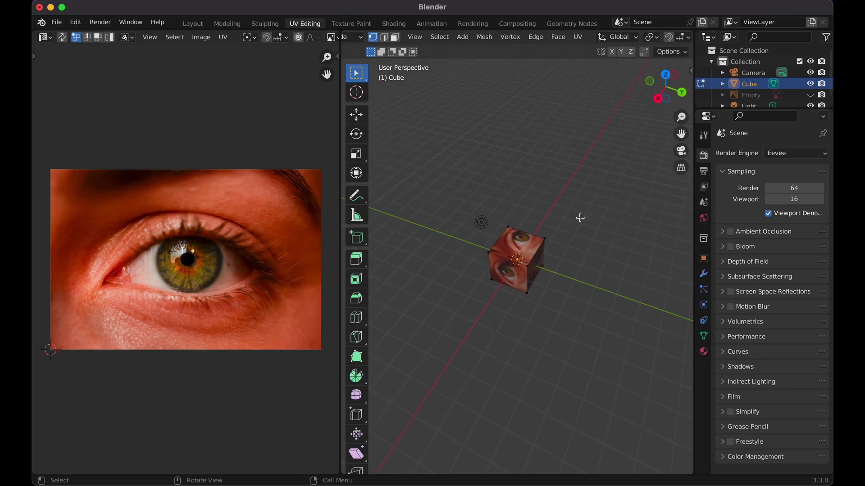
{"action": "left_click", "coordinate": [223, 37]}
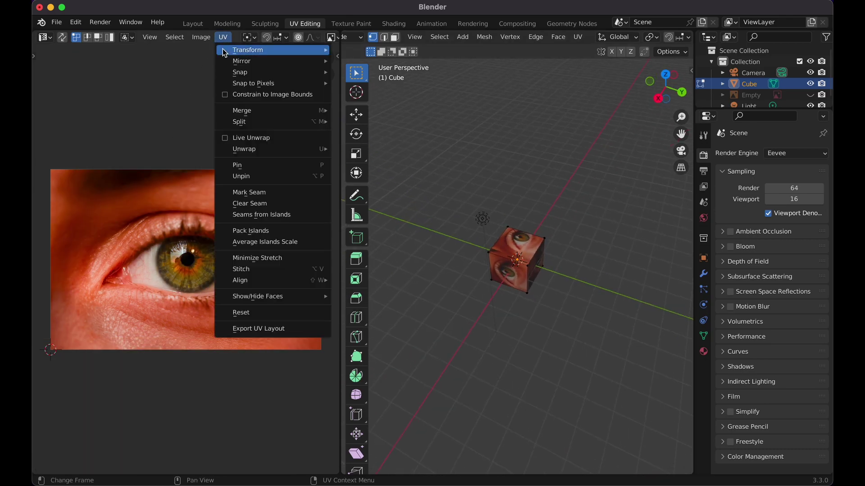
{"action": "mouse_move", "coordinate": [228, 56]}
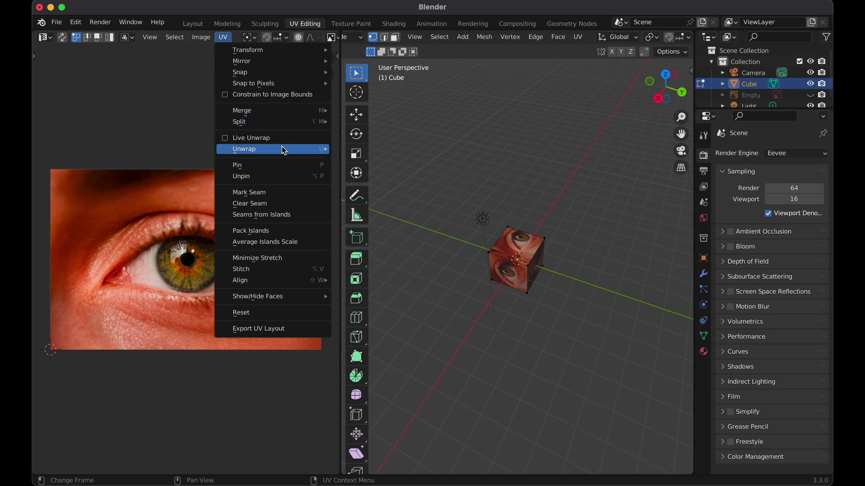
{"action": "mouse_move", "coordinate": [283, 148]}
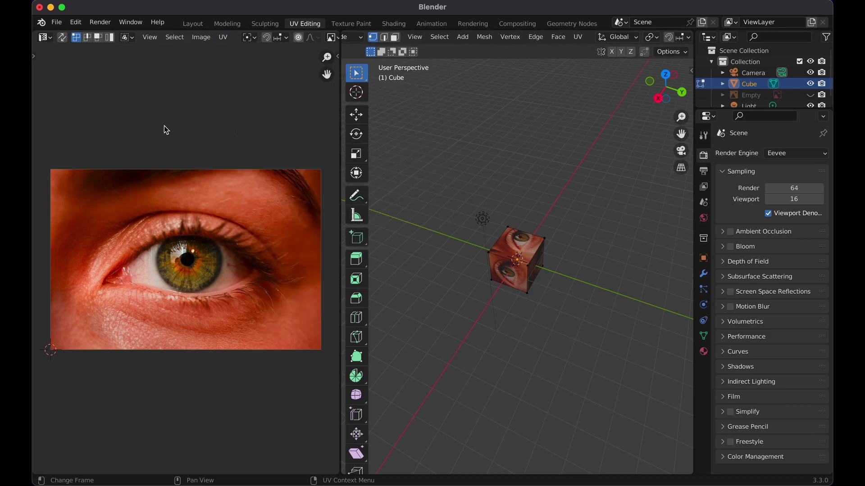
{"action": "middle_click_drag", "start_coordinate": [550, 268], "coordinate": [550, 268]}
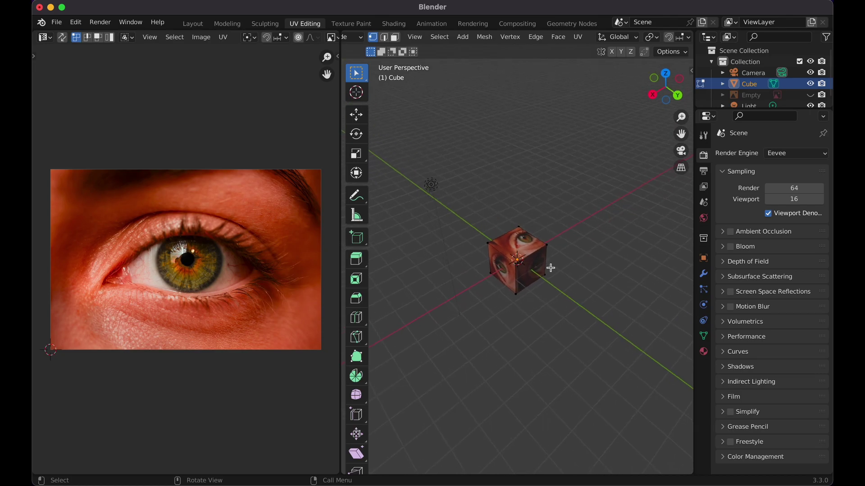